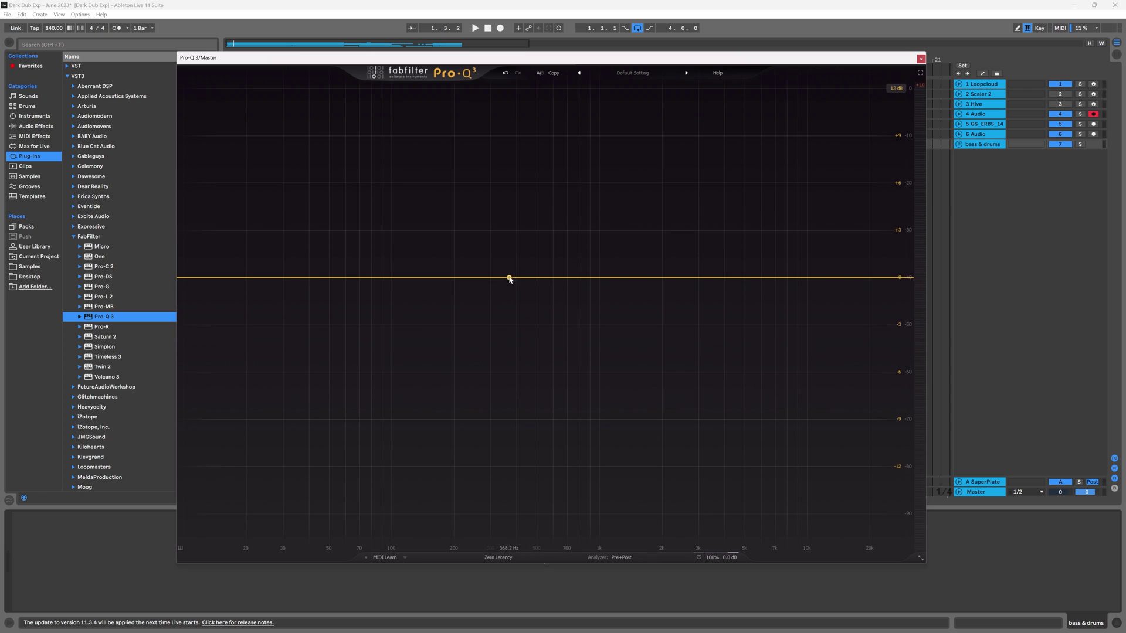
Create and delete a test bell band, then add a dynamic bell near 381 Hz, deleting and restoring it
{"action": "left_click_drag", "start_coordinate": [505, 279], "coordinate": [512, 329]}
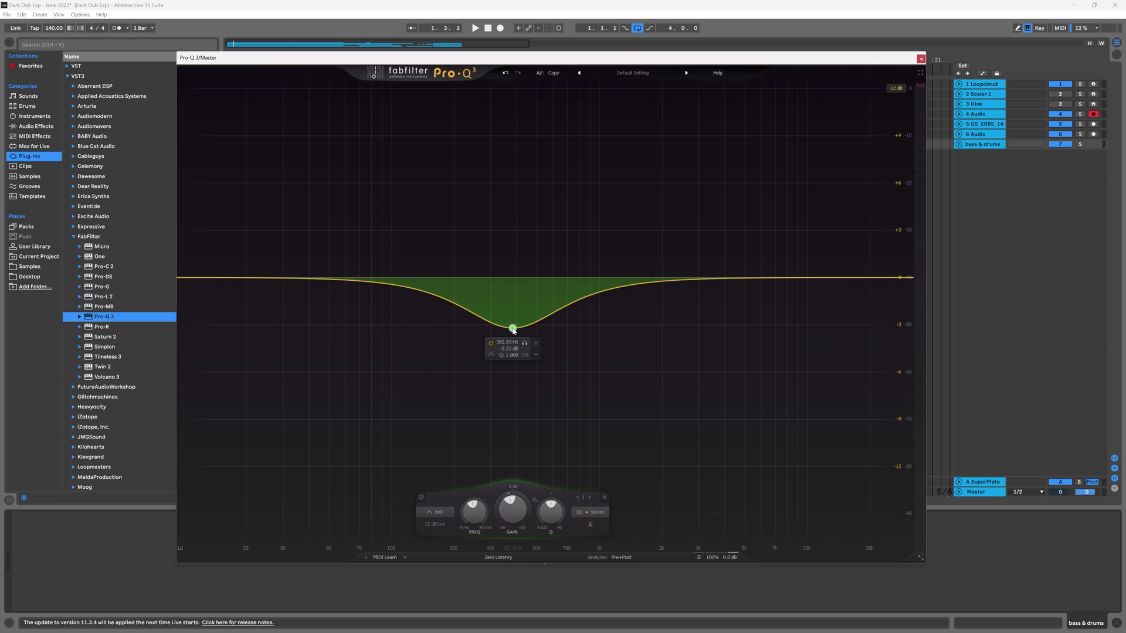
{"action": "left_click", "coordinate": [535, 343]}
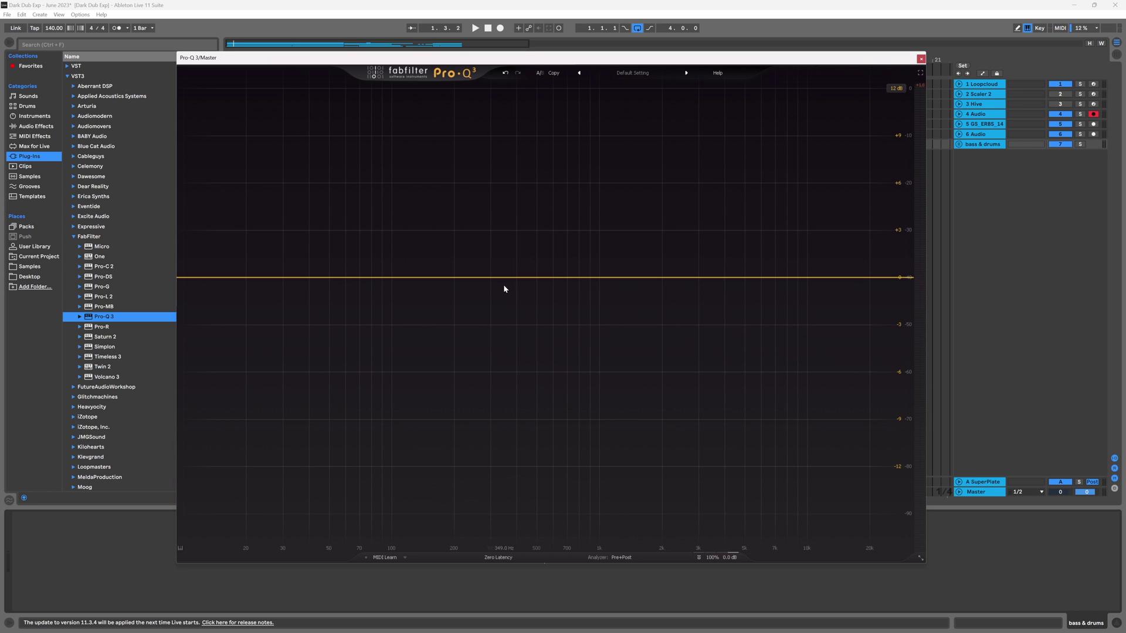
{"action": "left_click_drag", "start_coordinate": [504, 280], "coordinate": [513, 336]}
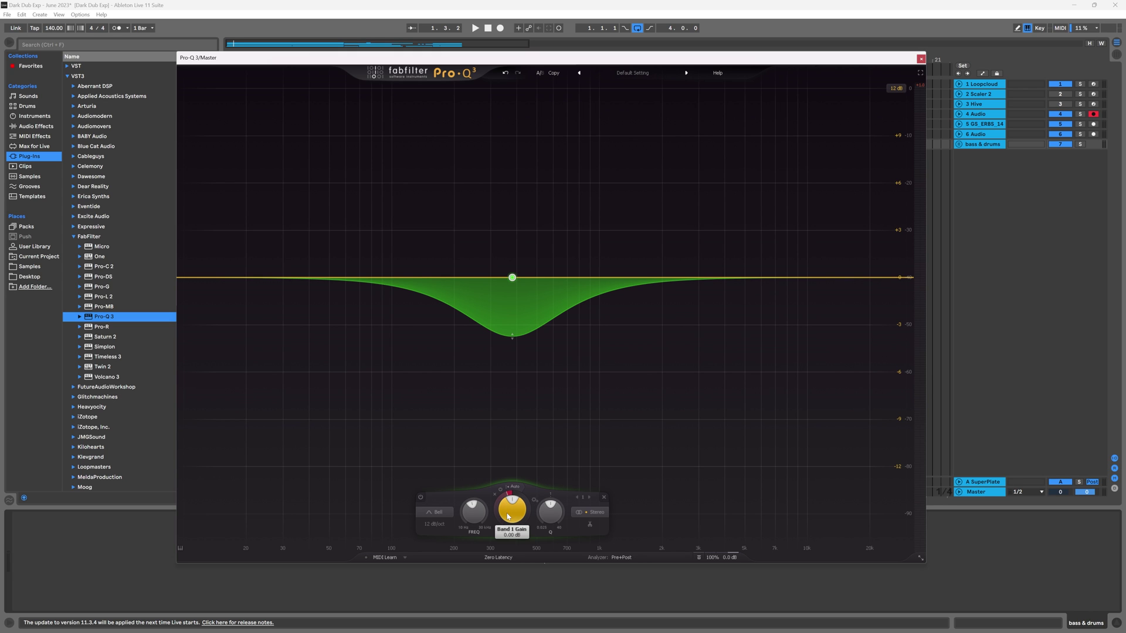
{"action": "left_click", "coordinate": [604, 497]}
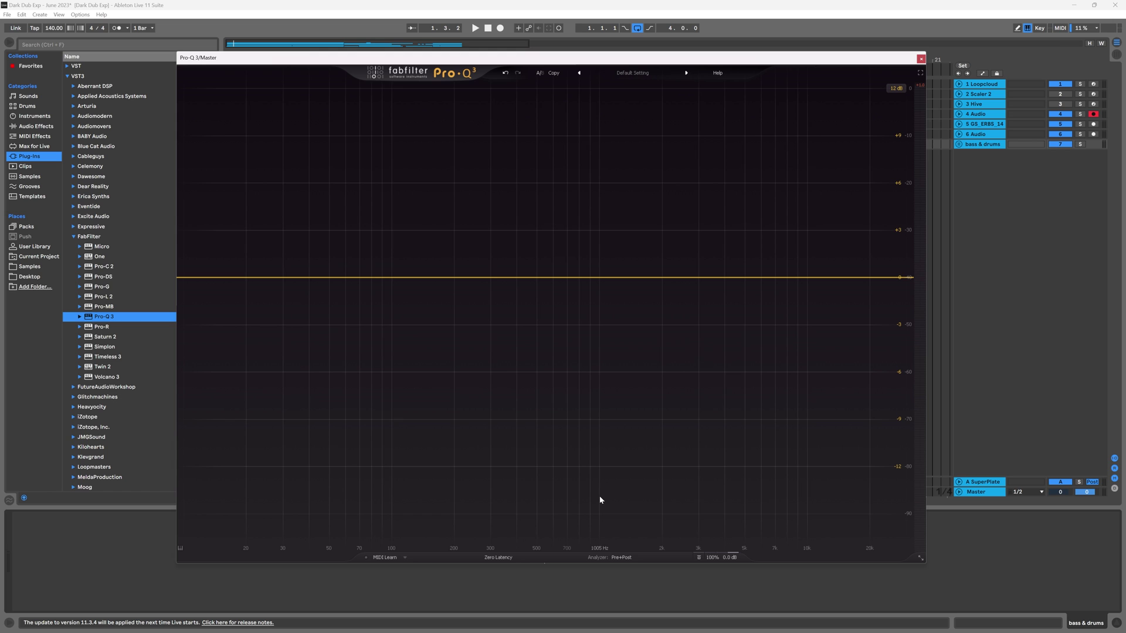
{"action": "key", "text": "ctrl+z"}
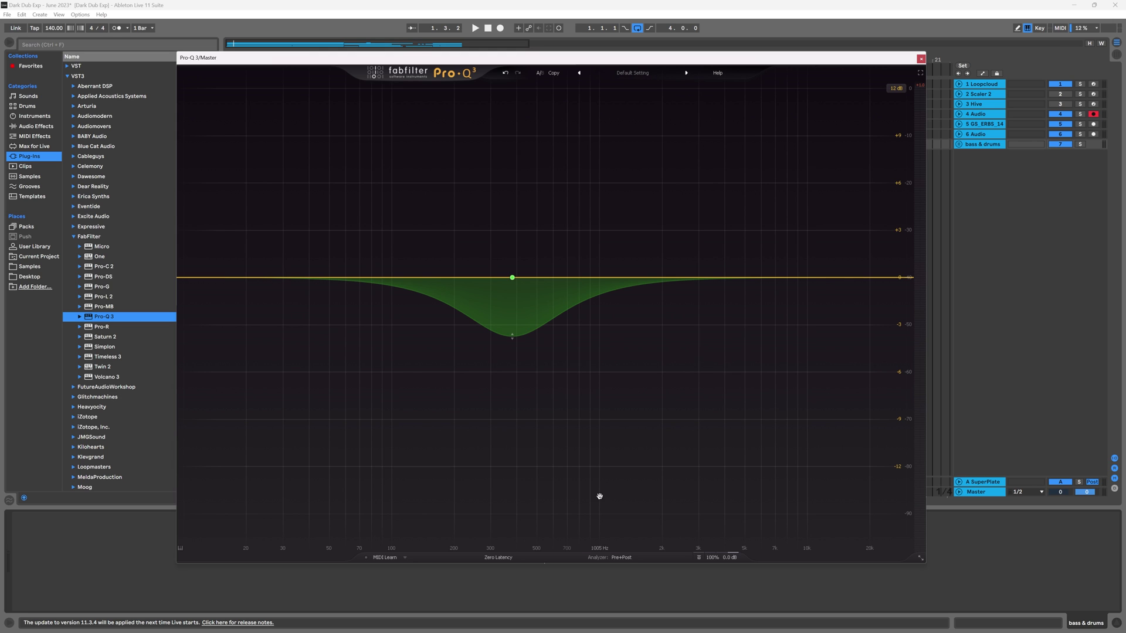
Select the 381 Hz band so its band control panel appears
{"action": "mouse_move", "coordinate": [512, 276]}
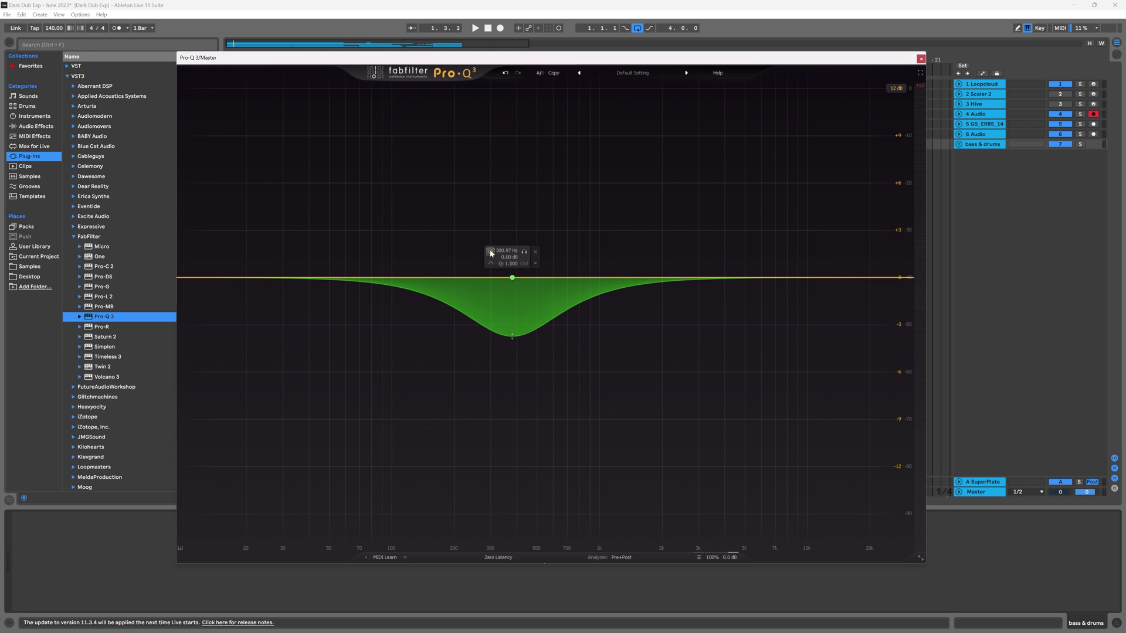
{"action": "left_click", "coordinate": [513, 282]}
{"action": "left_click", "coordinate": [513, 281]}
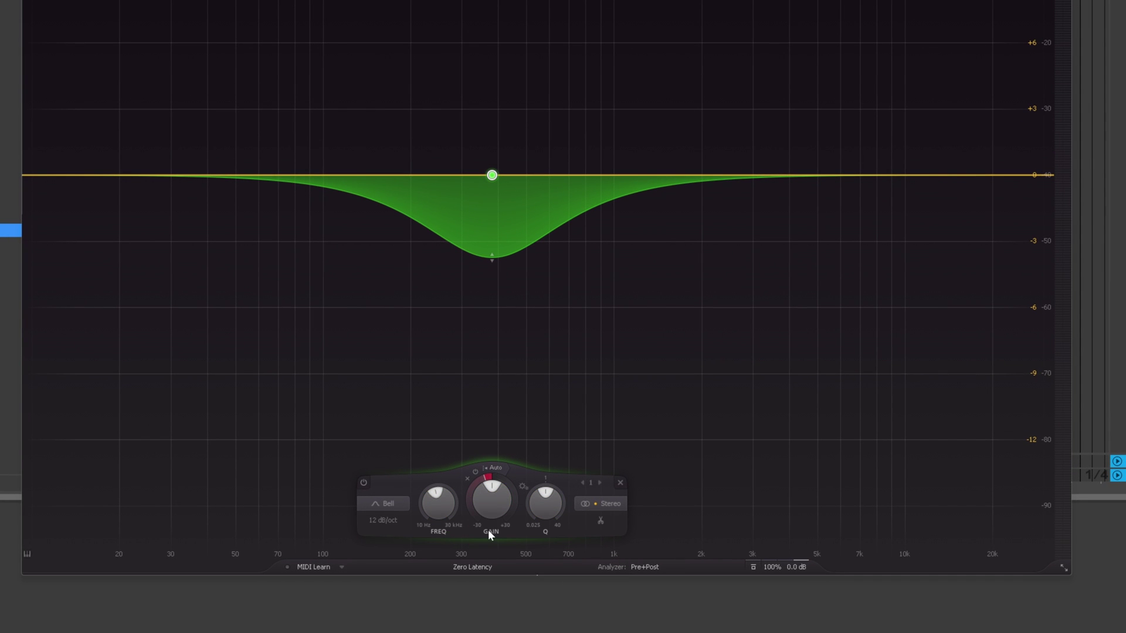
{"action": "double_click", "coordinate": [487, 515]}
{"action": "type", "text": "6"}
{"action": "key", "text": "Return"}
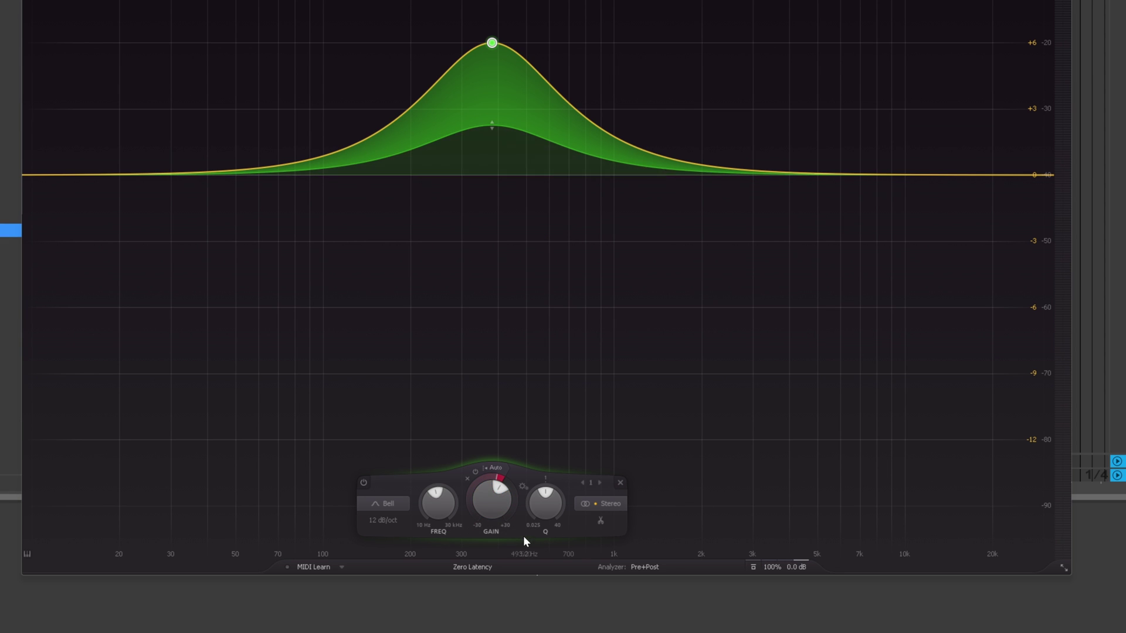
{"action": "mouse_move", "coordinate": [489, 510]}
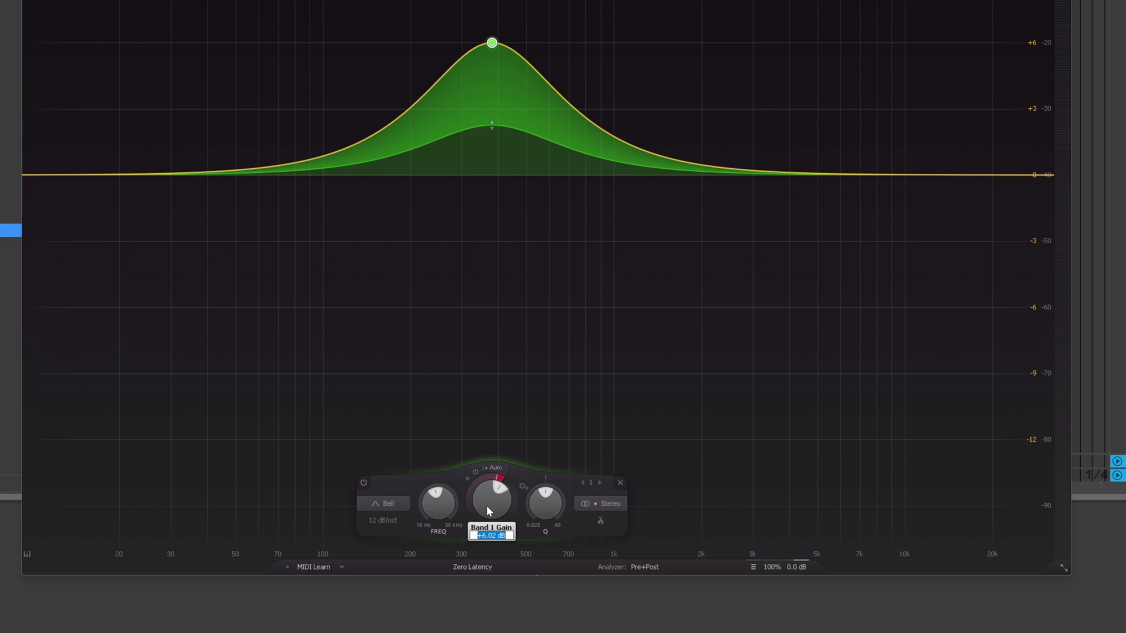
{"action": "type", "text": "50%"}
{"action": "key", "text": "Return"}
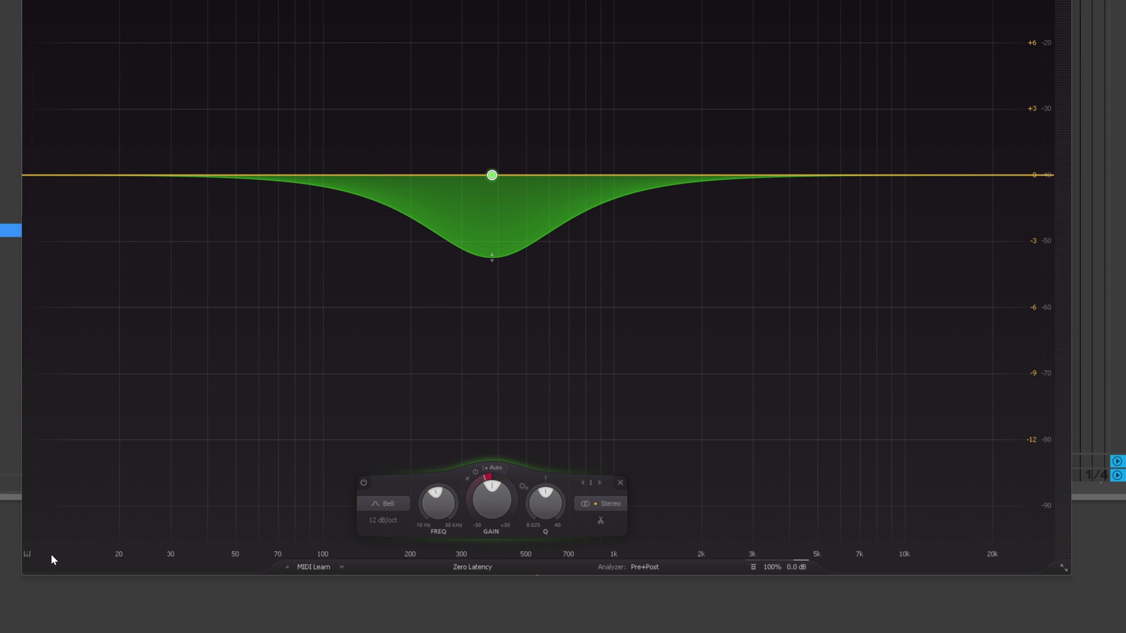
Show the piano keyboard, add a band at B2, and set its frequency to 1 kHz
{"action": "left_click", "coordinate": [26, 556]}
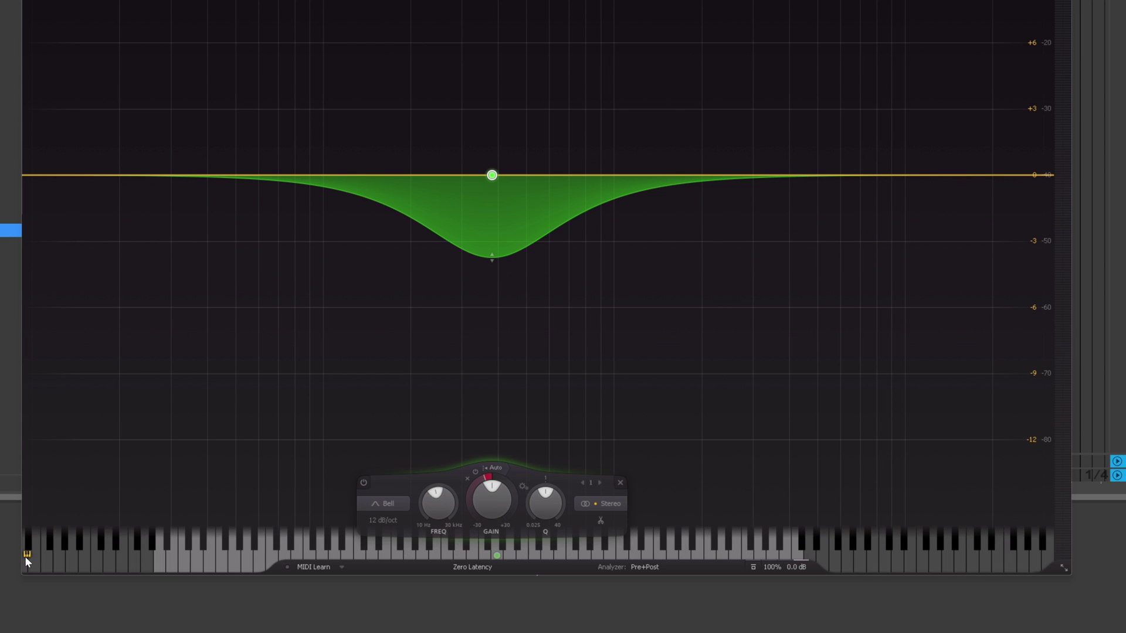
{"action": "left_click", "coordinate": [346, 556]}
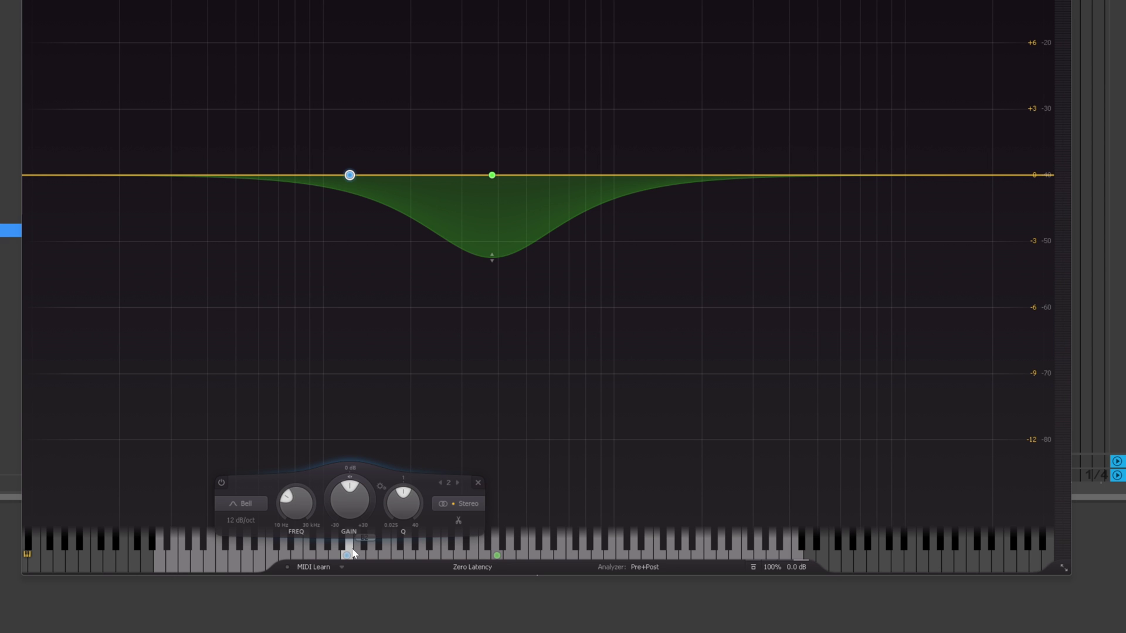
{"action": "double_click", "coordinate": [297, 506]}
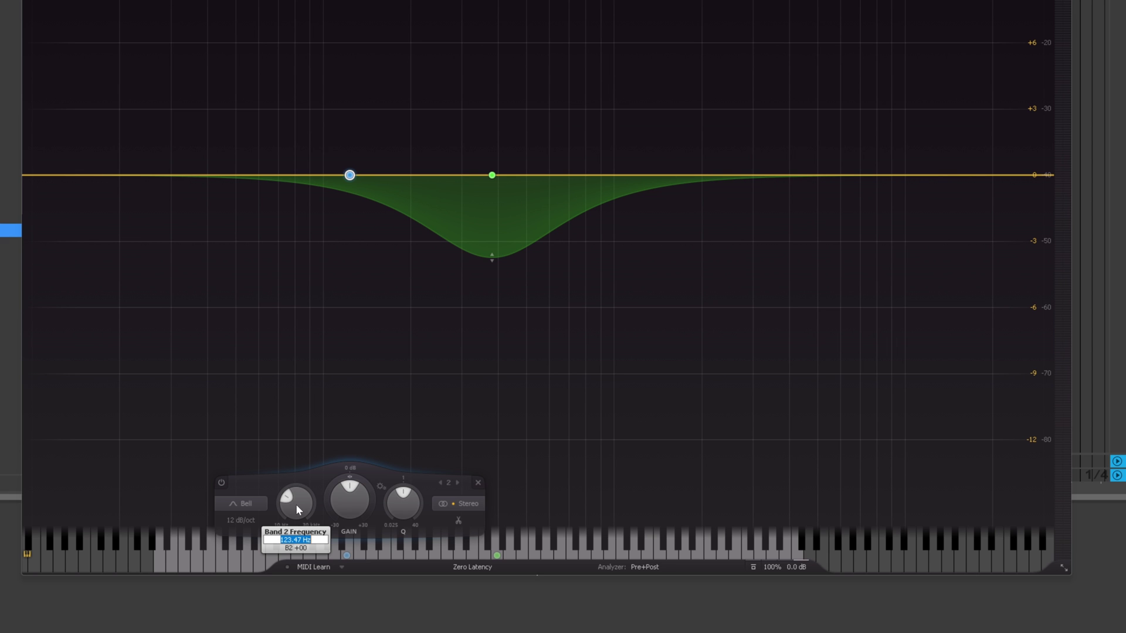
{"action": "type", "text": "1k"}
{"action": "key", "text": "Return"}
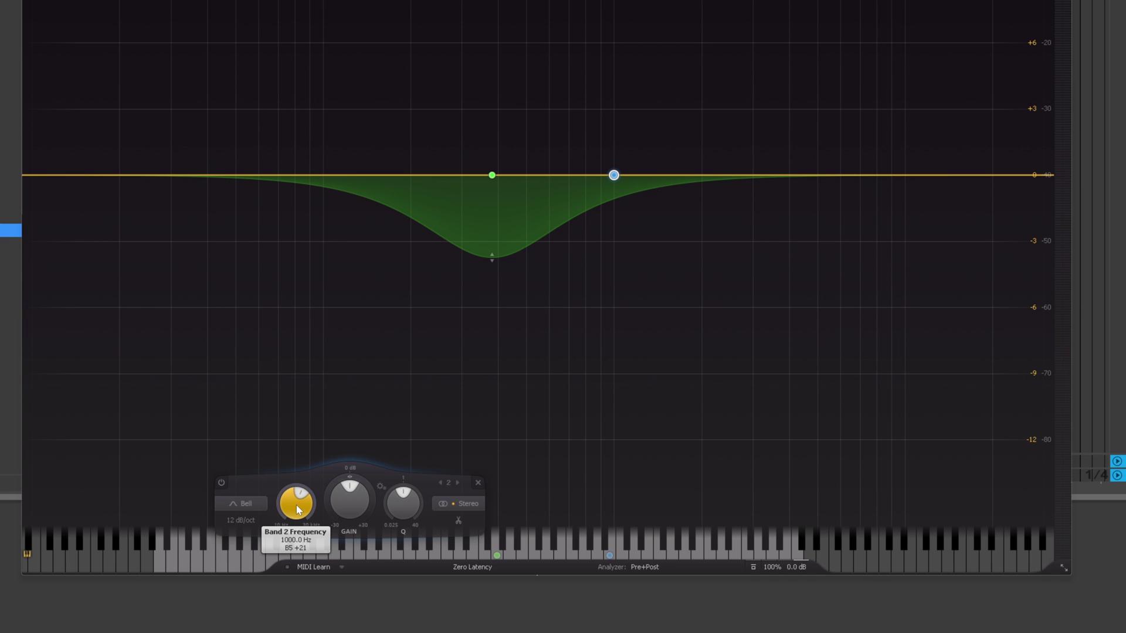
Retune Band 2 to note A4 (440 Hz) by typing the note name
{"action": "double_click", "coordinate": [296, 505]}
{"action": "type", "text": "A4"}
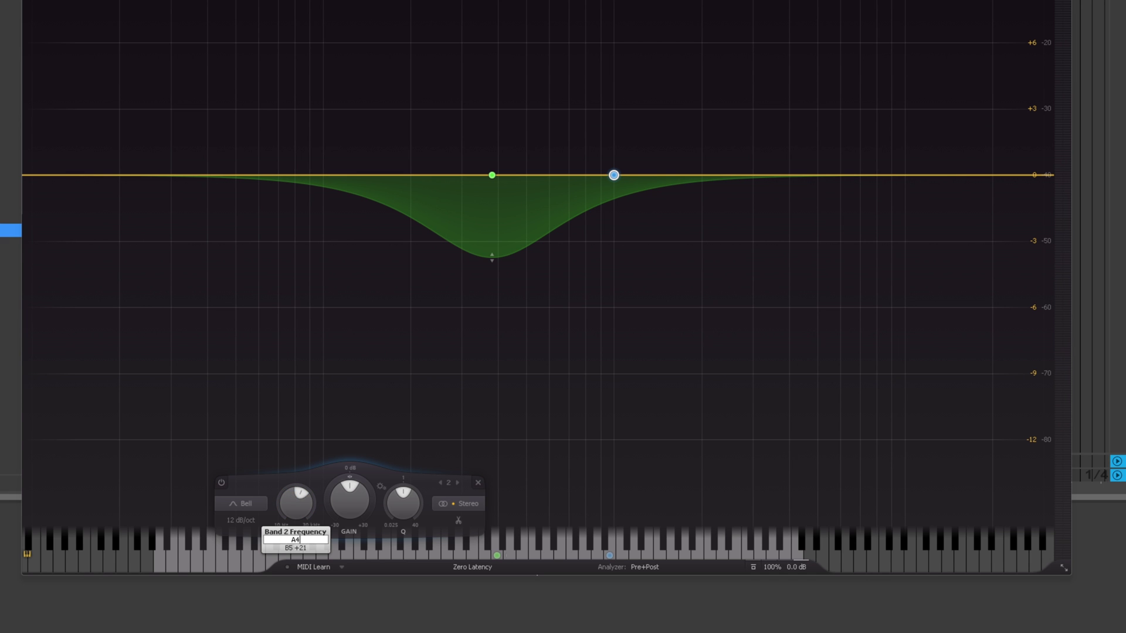
{"action": "key", "text": "Return"}
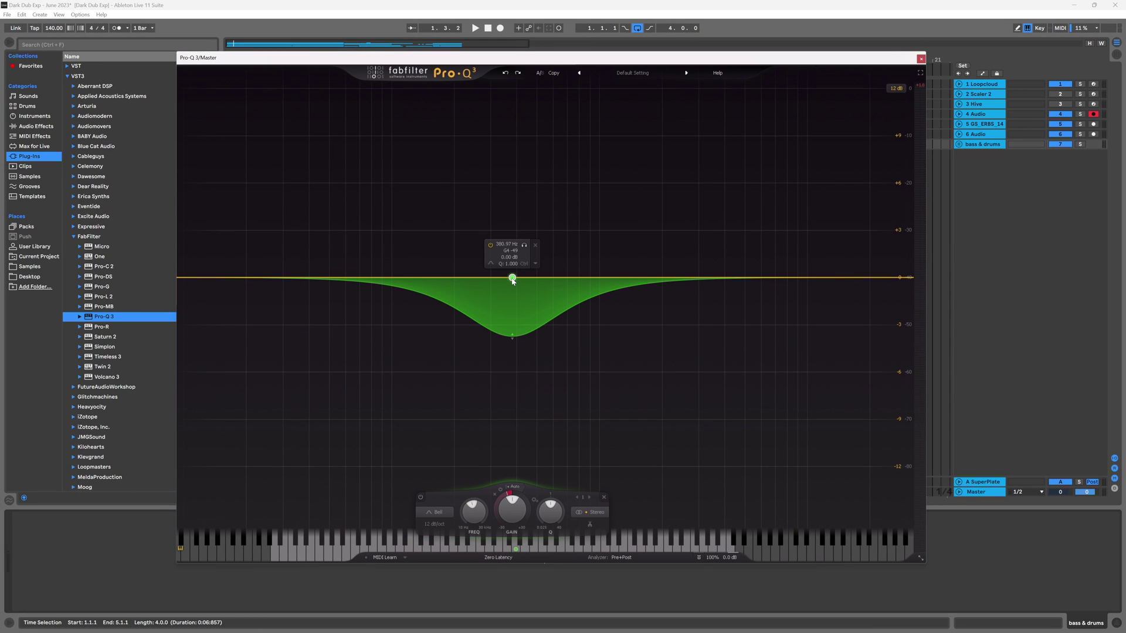
Reposition the green bell band in the low mids, ending near 331 Hz at about -0.2 dB
{"action": "left_click_drag", "start_coordinate": [513, 280], "coordinate": [536, 282]}
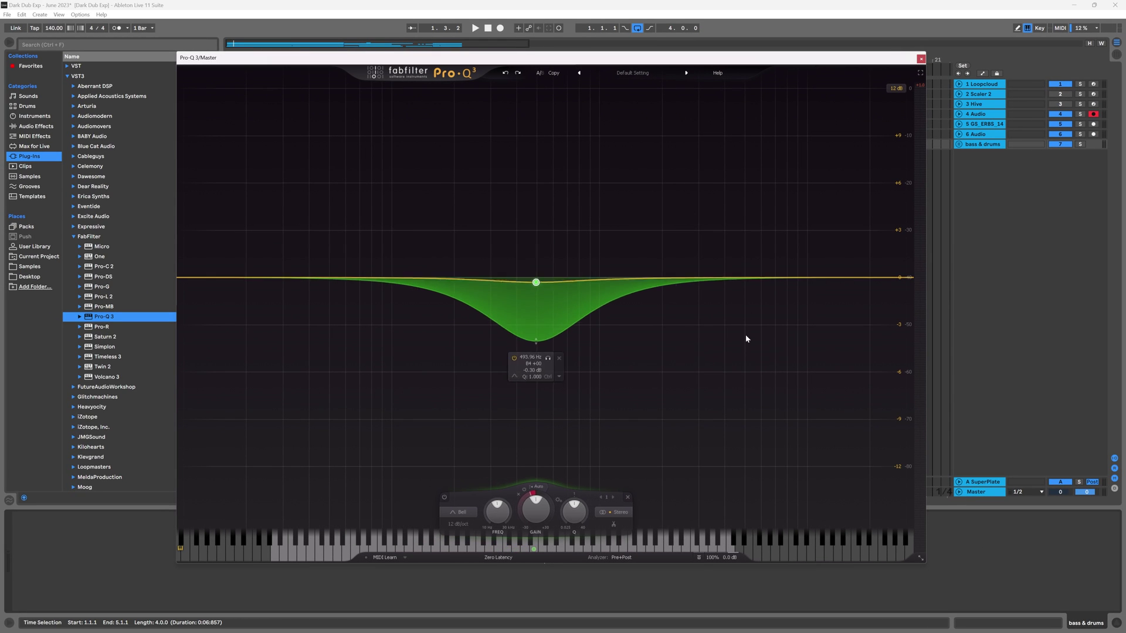
{"action": "left_click_drag", "start_coordinate": [746, 339], "coordinate": [410, 329]}
{"action": "left_click_drag", "start_coordinate": [504, 509], "coordinate": [505, 431]}
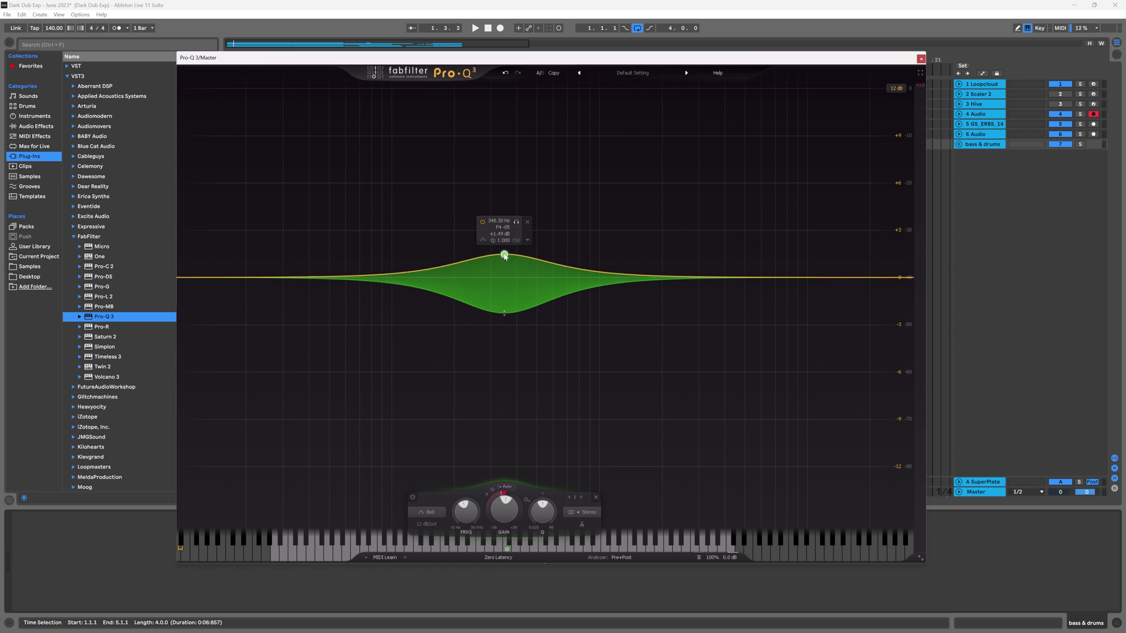
{"action": "left_click_drag", "start_coordinate": [505, 256], "coordinate": [494, 280]}
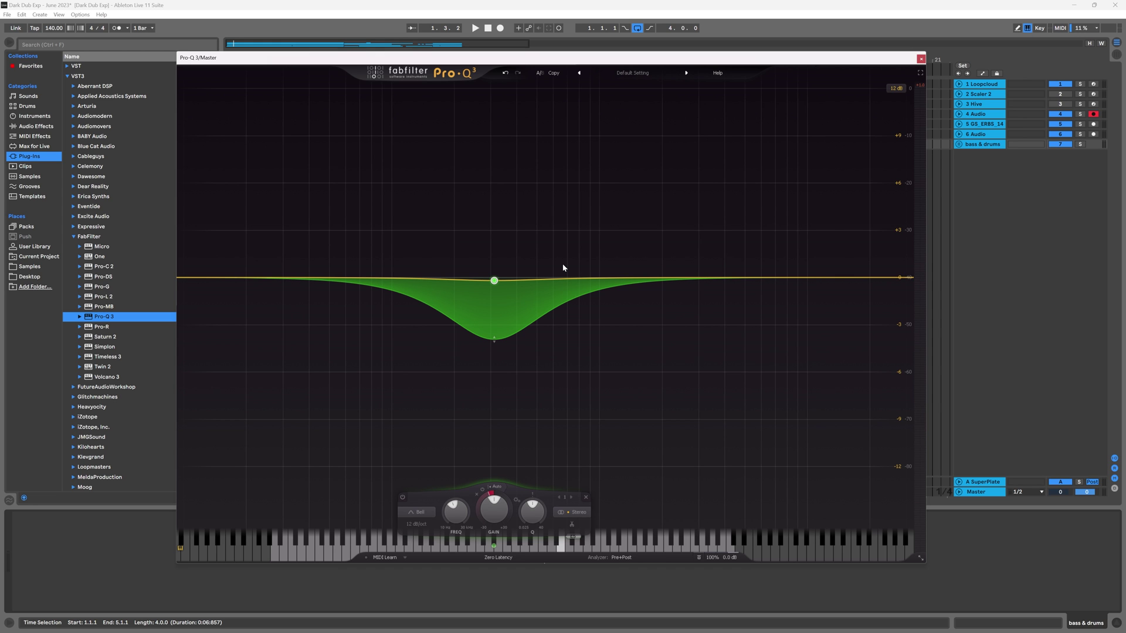
Deepen the green cut, marquee-select all four bands, and scale their gains together
{"action": "left_click_drag", "start_coordinate": [495, 280], "coordinate": [391, 303]}
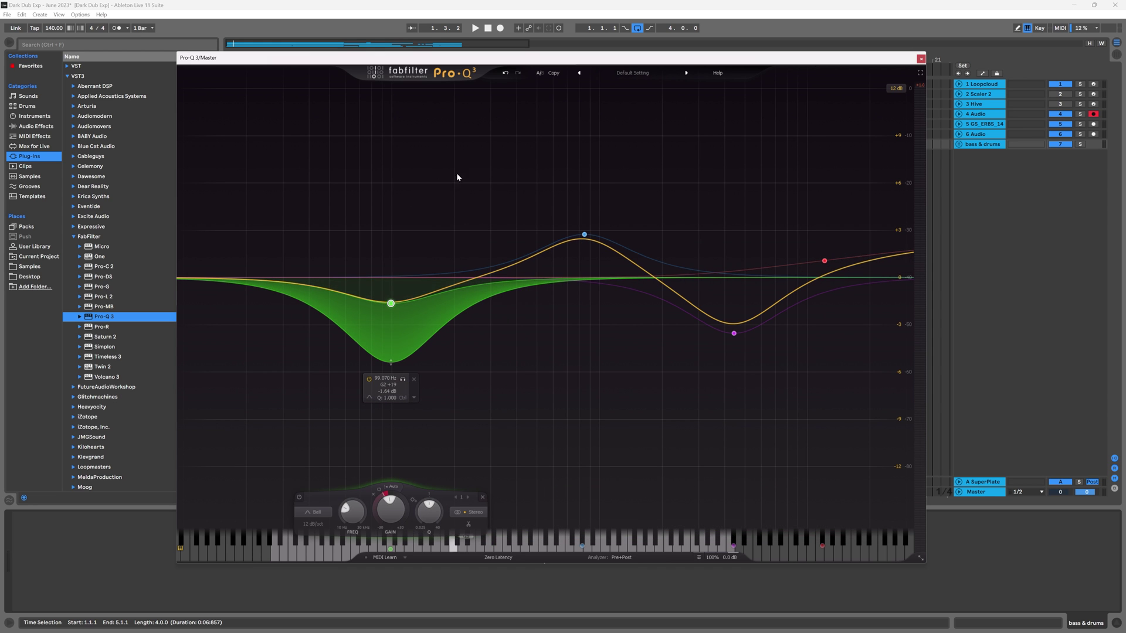
{"action": "left_click_drag", "start_coordinate": [458, 177], "coordinate": [796, 243]}
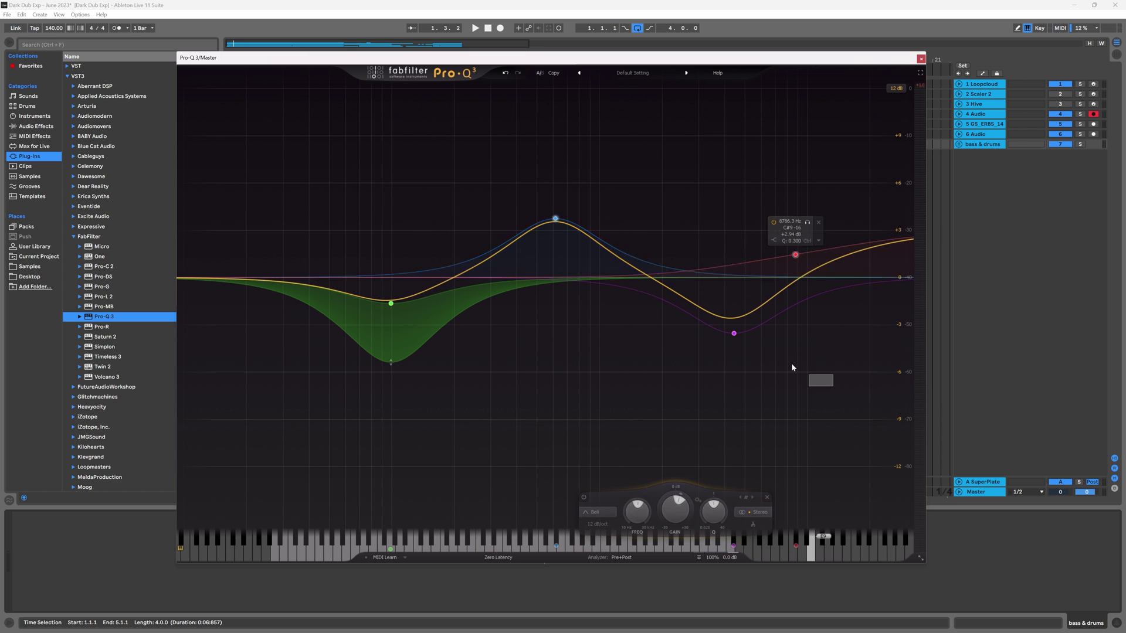
{"action": "left_click_drag", "start_coordinate": [792, 368], "coordinate": [357, 162]}
{"action": "left_click_drag", "start_coordinate": [391, 304], "coordinate": [397, 327]}
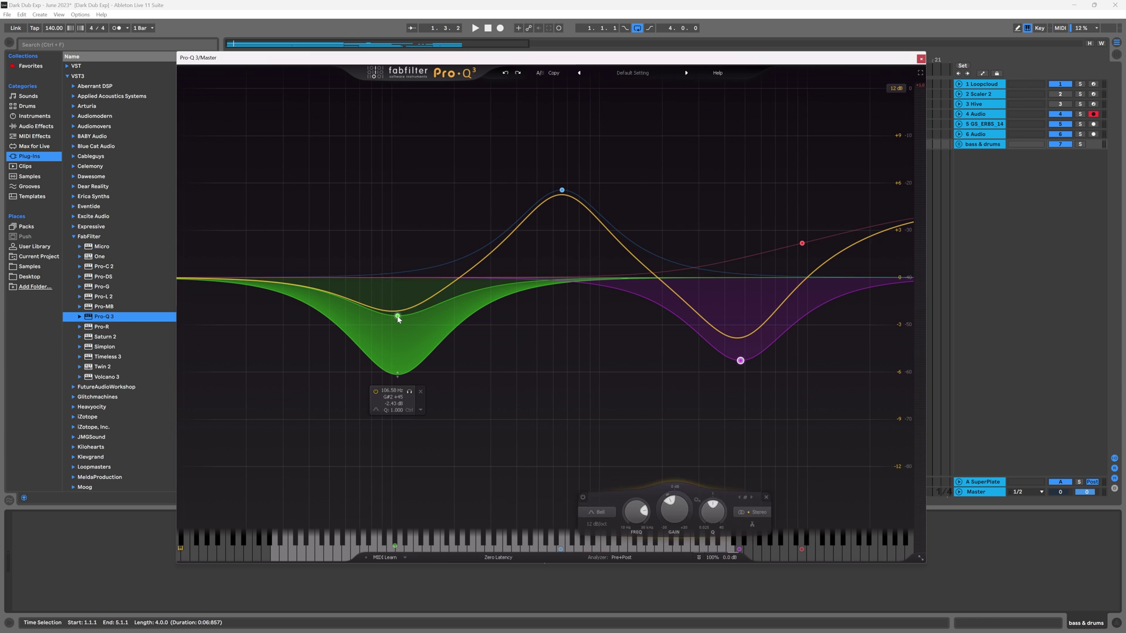
Scale back the grouped gains, deselect all, then select the purple, green and blue bands individually
{"action": "mouse_move", "coordinate": [803, 244]}
{"action": "left_mouse_down"}
{"action": "mouse_move", "coordinate": [742, 265]}
{"action": "mouse_move", "coordinate": [789, 234]}
{"action": "left_mouse_up"}
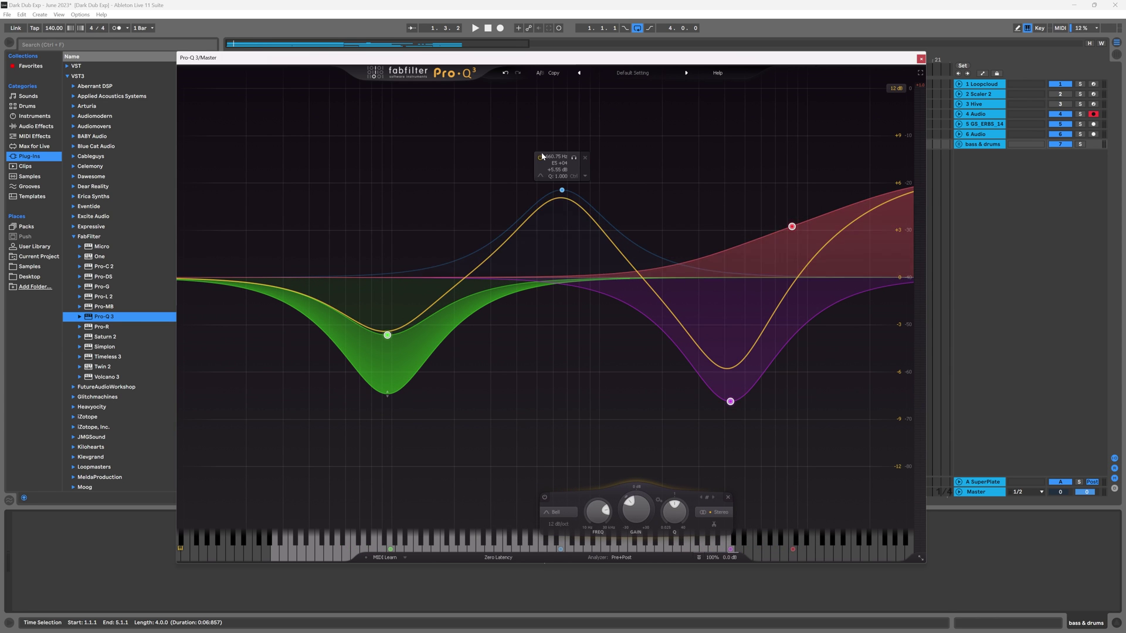
{"action": "left_click", "coordinate": [798, 392]}
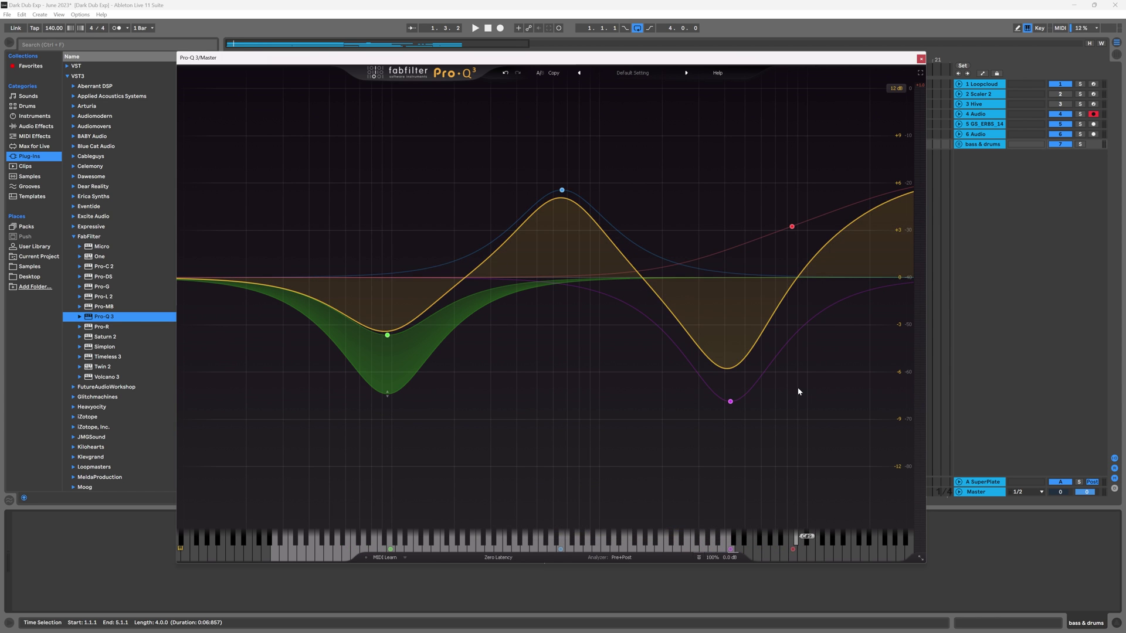
{"action": "left_click", "coordinate": [730, 402]}
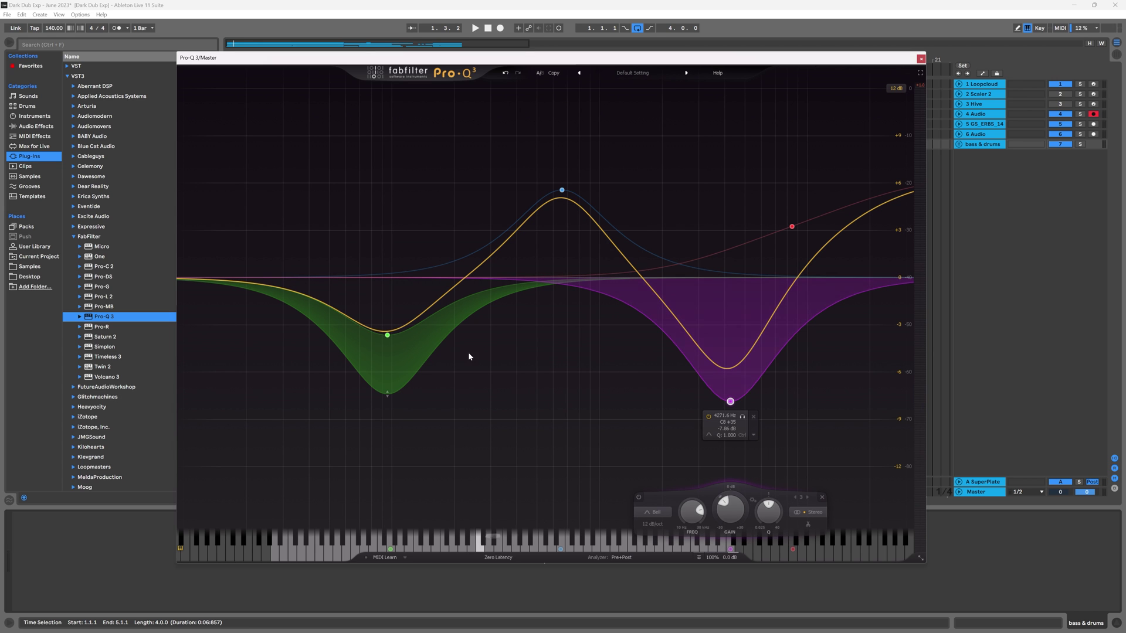
{"action": "left_click", "coordinate": [387, 335]}
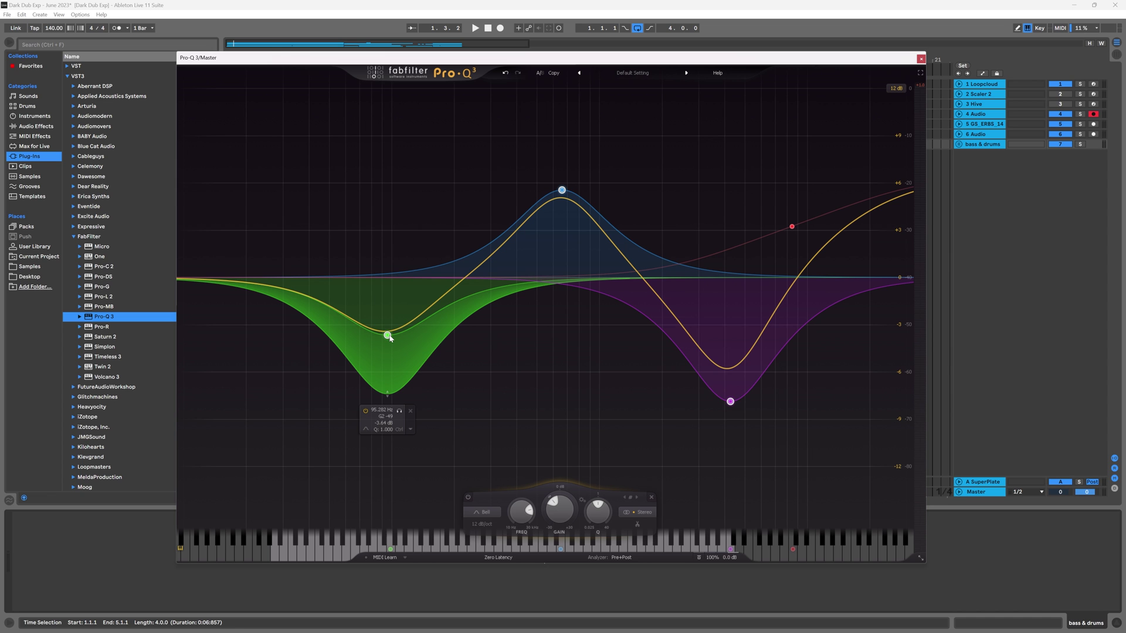
{"action": "left_click", "coordinate": [562, 191]}
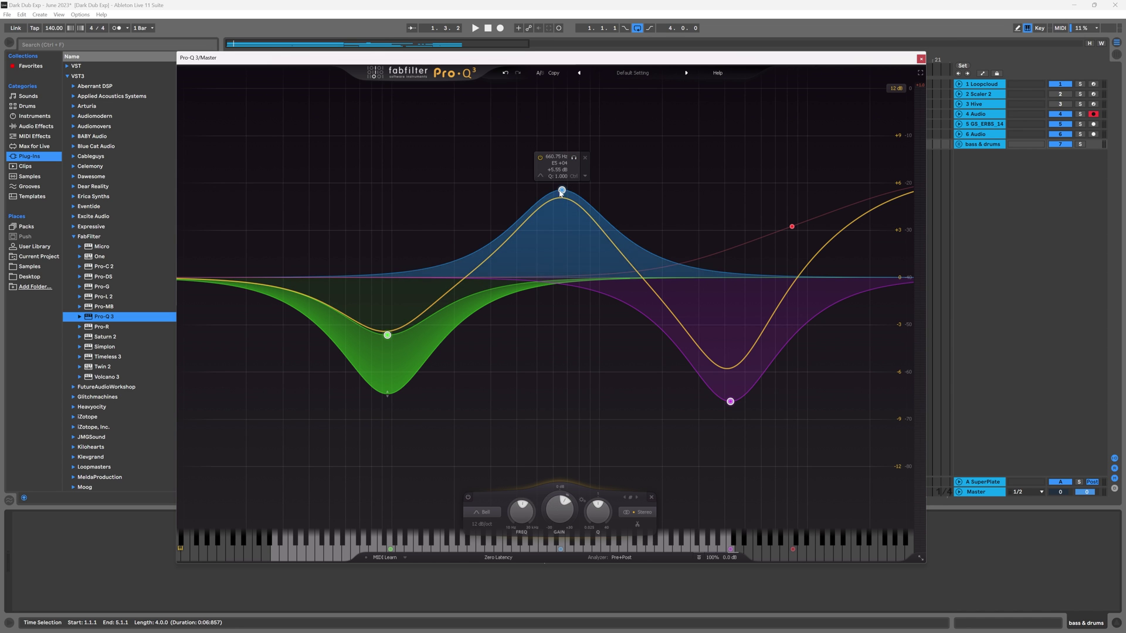
Move the blue boost to about 568 Hz at +3.80 dB and widen its bell
{"action": "left_click_drag", "start_coordinate": [560, 194], "coordinate": [546, 236]}
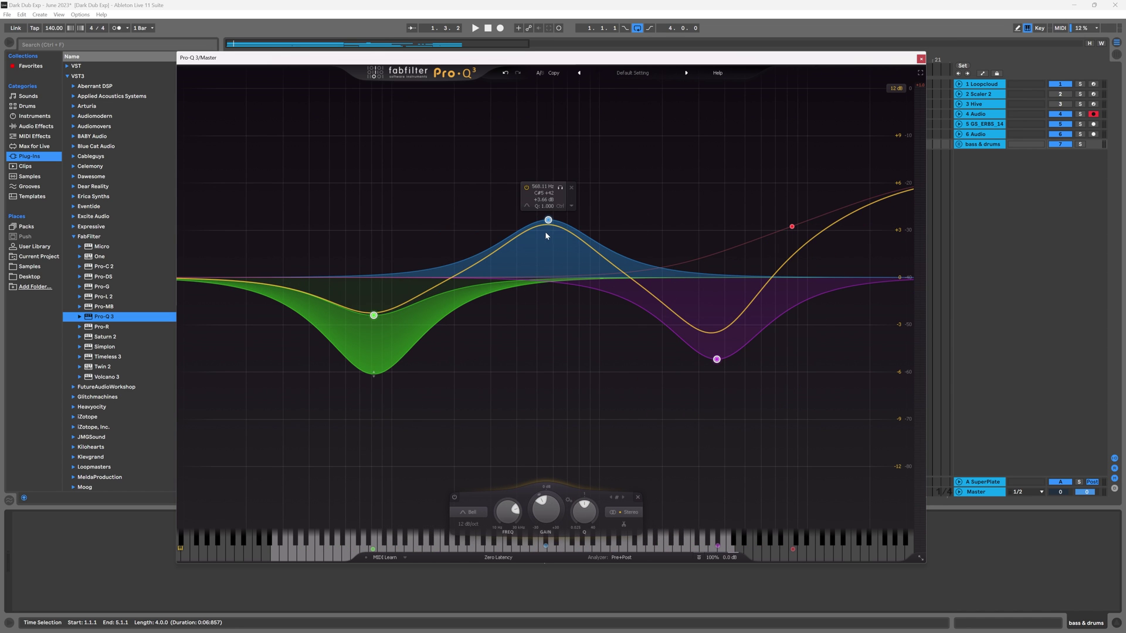
{"action": "scroll", "coordinate": [548, 221], "scroll_direction": "down", "scroll_amount": 5}
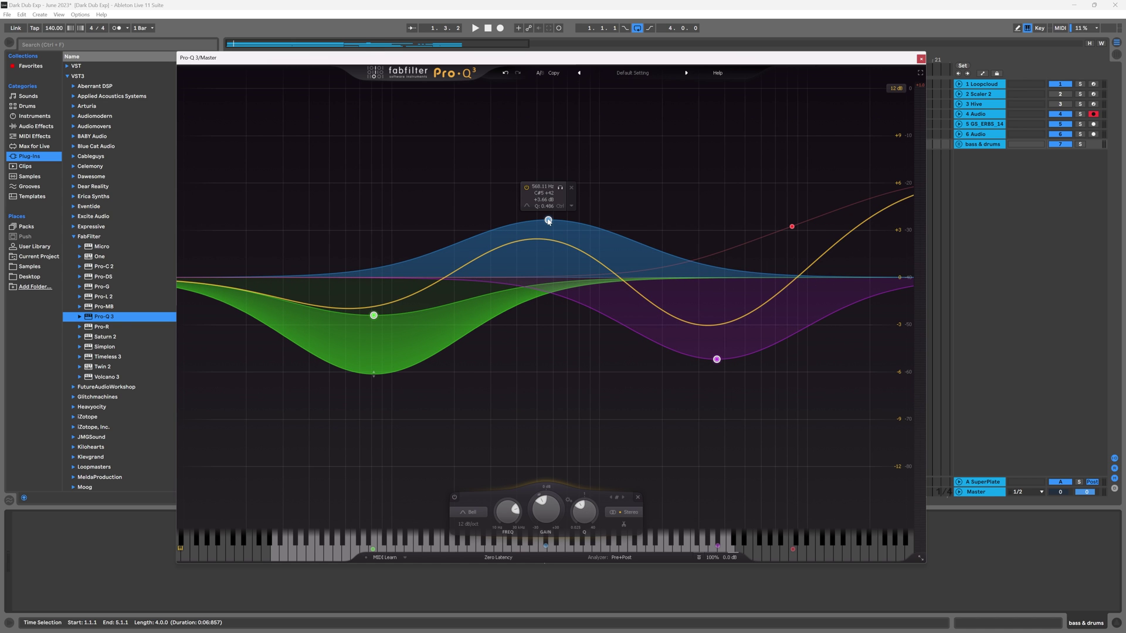
{"action": "scroll", "coordinate": [548, 220], "scroll_direction": "up", "scroll_amount": 1}
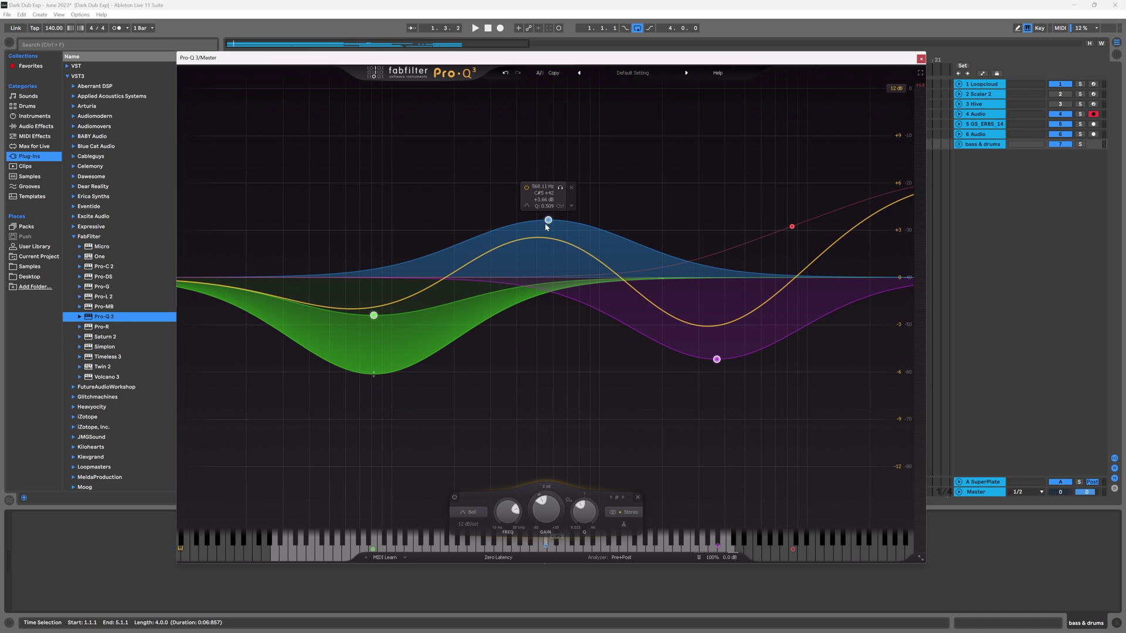
{"action": "left_click_drag", "start_coordinate": [546, 225], "coordinate": [550, 216]}
{"action": "scroll", "coordinate": [549, 222], "scroll_direction": "down", "scroll_amount": 2}
{"action": "scroll", "coordinate": [549, 221], "scroll_direction": "up", "scroll_amount": 5}
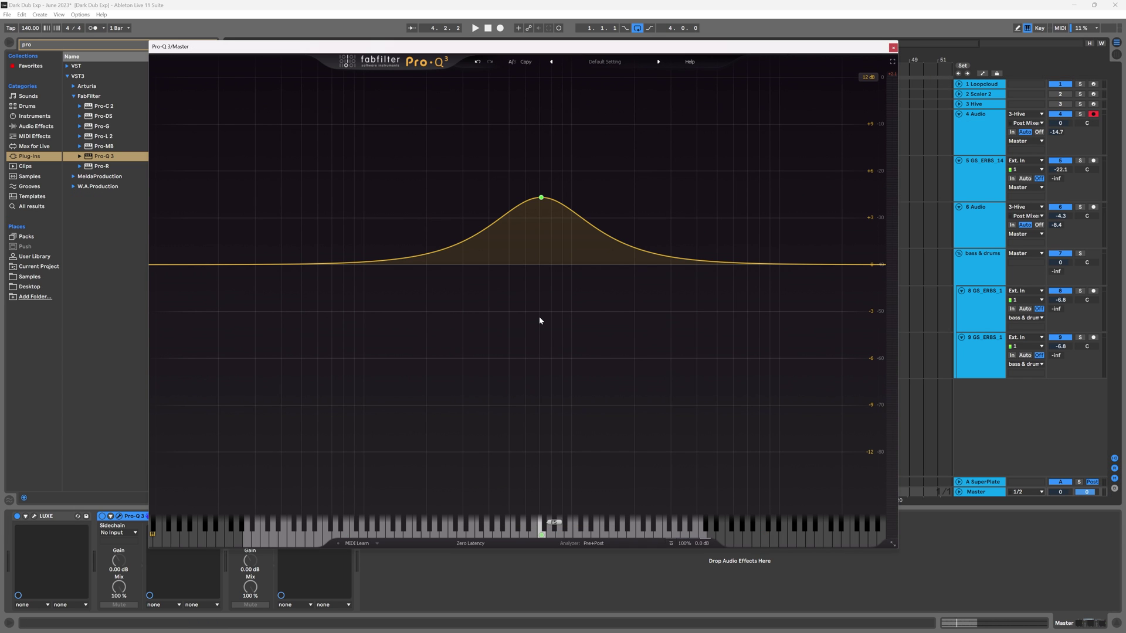
During playback, sweep the bell boost across the spectrum and leave it near 1264.5 Hz
{"action": "mouse_move", "coordinate": [542, 199]}
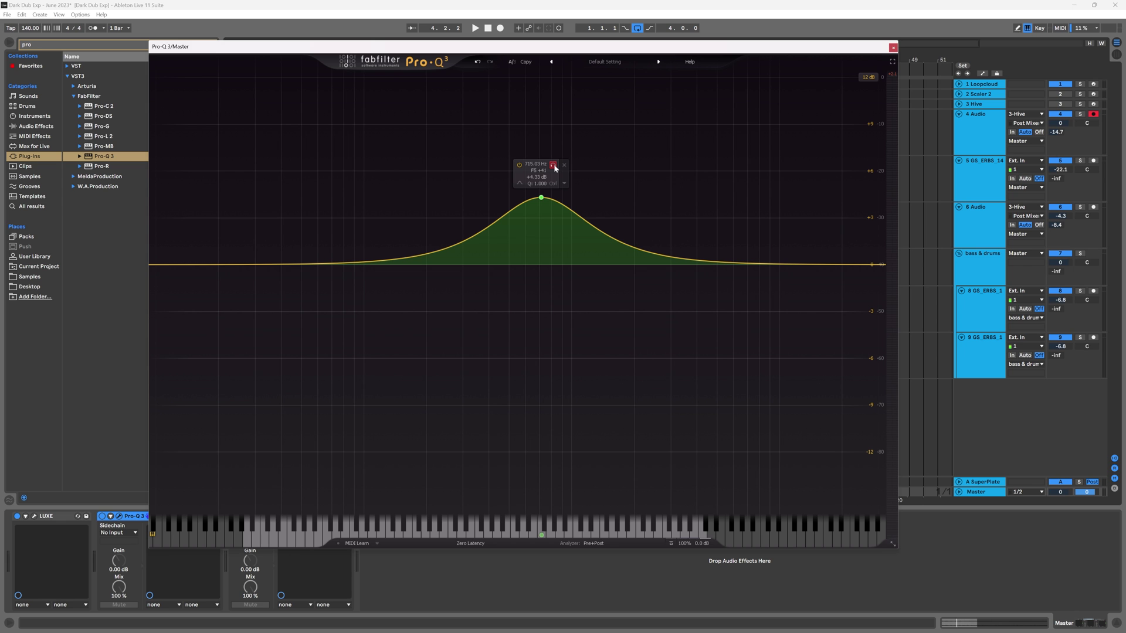
{"action": "key", "text": "space"}
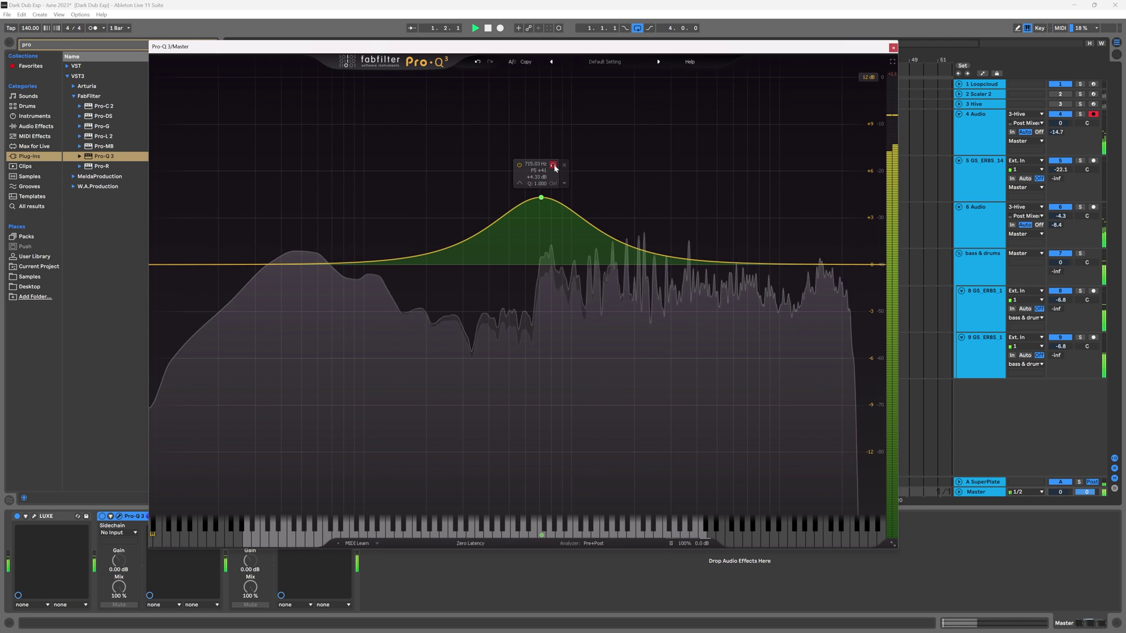
{"action": "left_click_drag", "start_coordinate": [555, 168], "coordinate": [603, 173]}
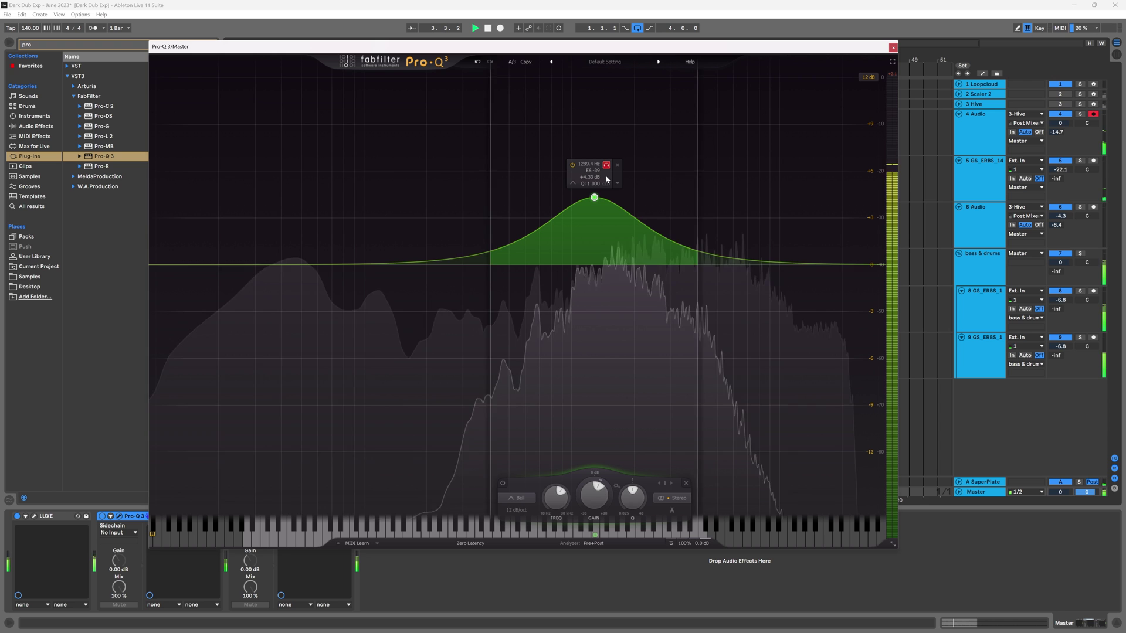
{"action": "key", "text": "space"}
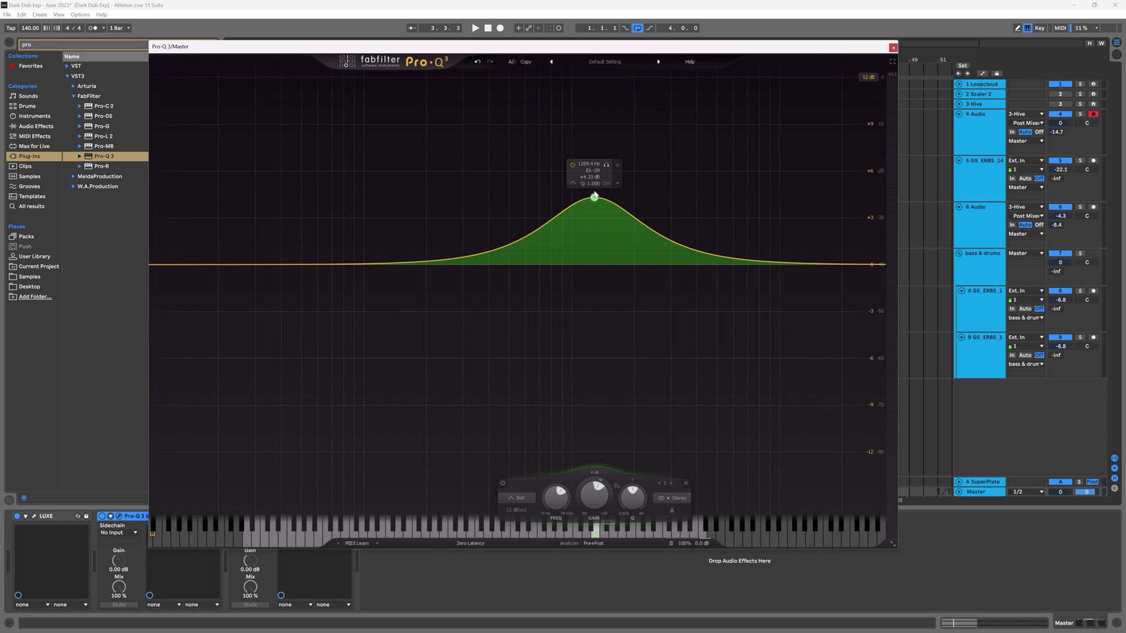
{"action": "key", "text": "space"}
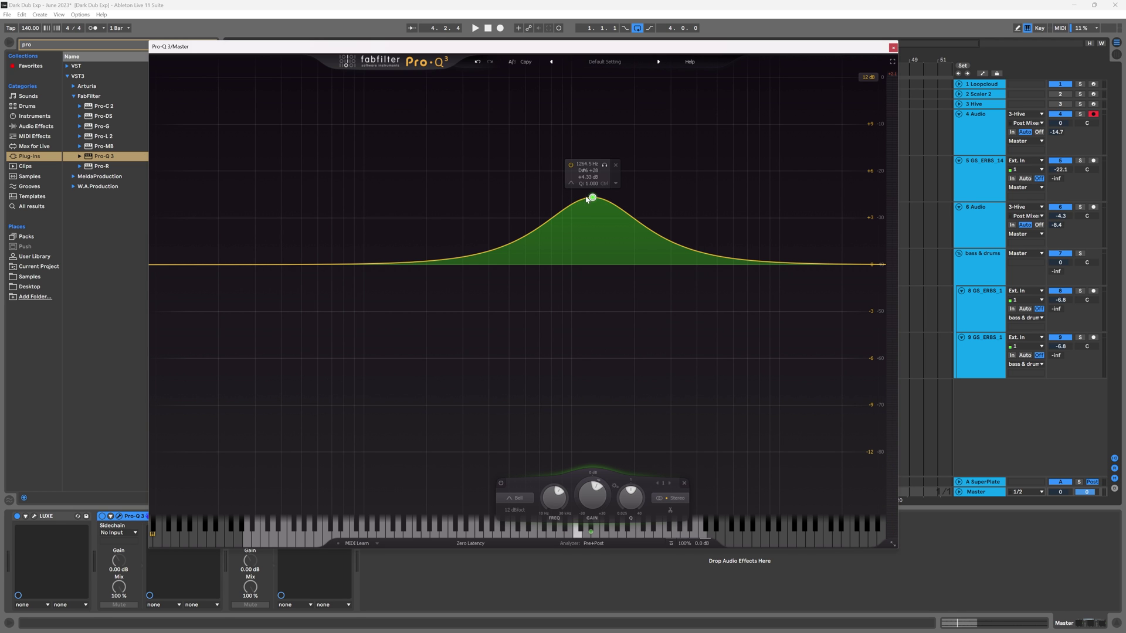
Start playback and solo the 1264.5 Hz, +4.25 dB boost band to hear it alone
{"action": "key", "text": "space"}
{"action": "left_click", "coordinate": [605, 165]}
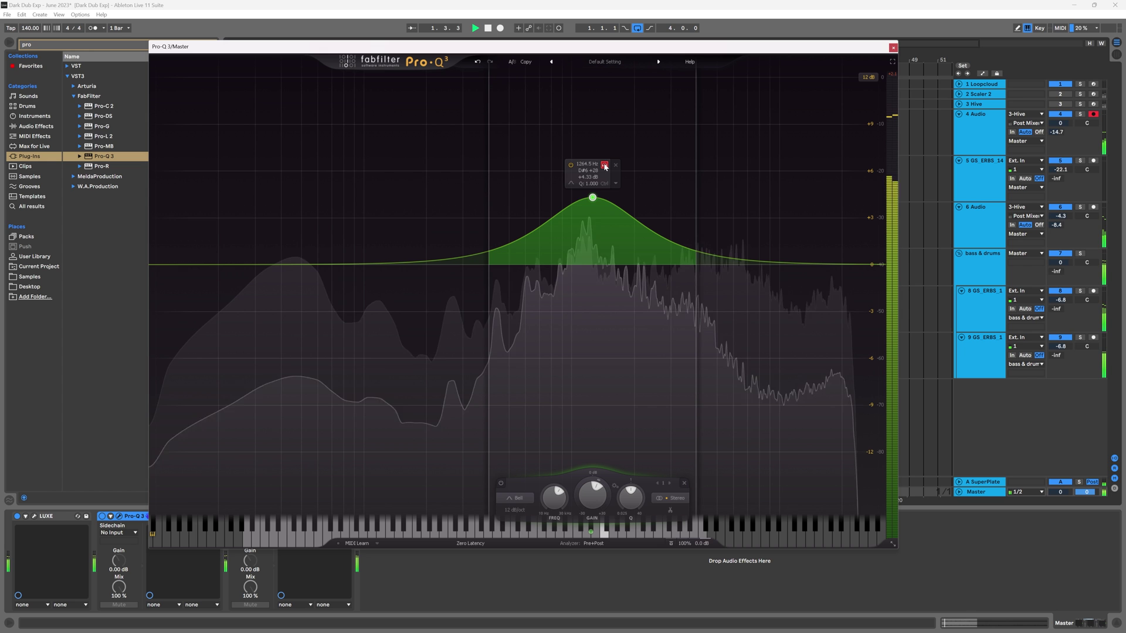